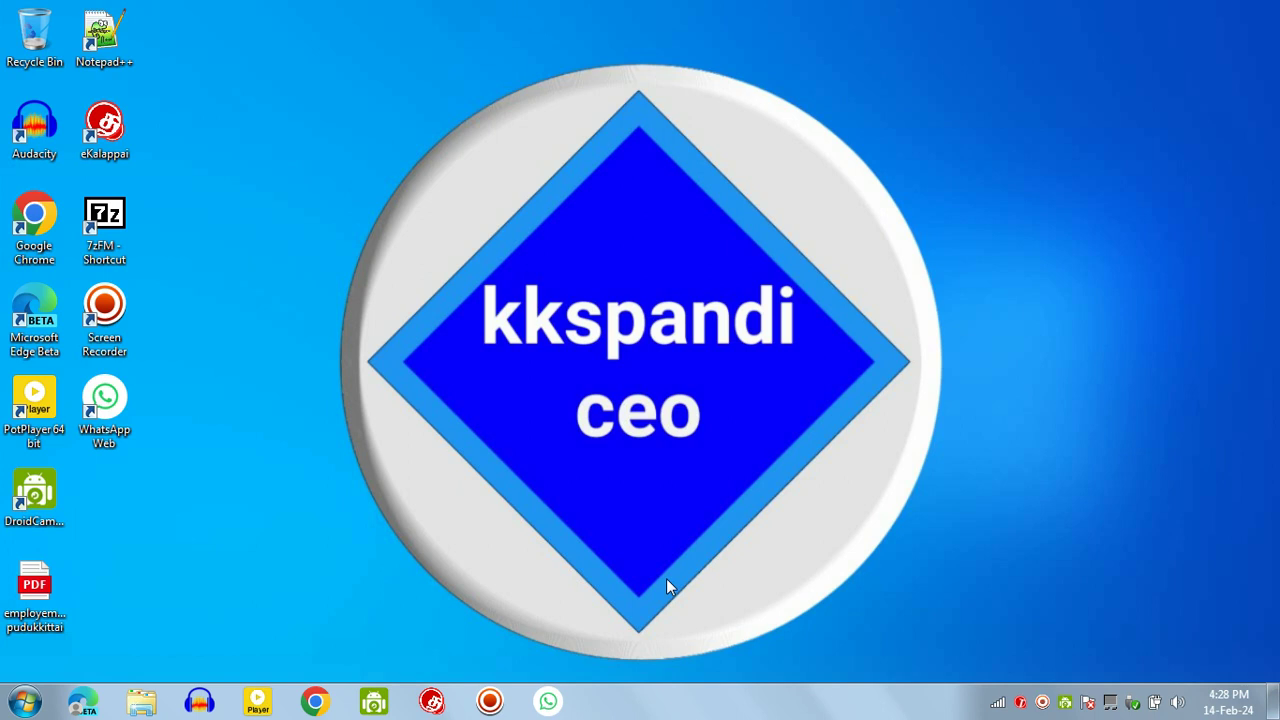
# Open the Start menu to find Microsoft Office Word 2007.
pyautogui.click(25, 701)
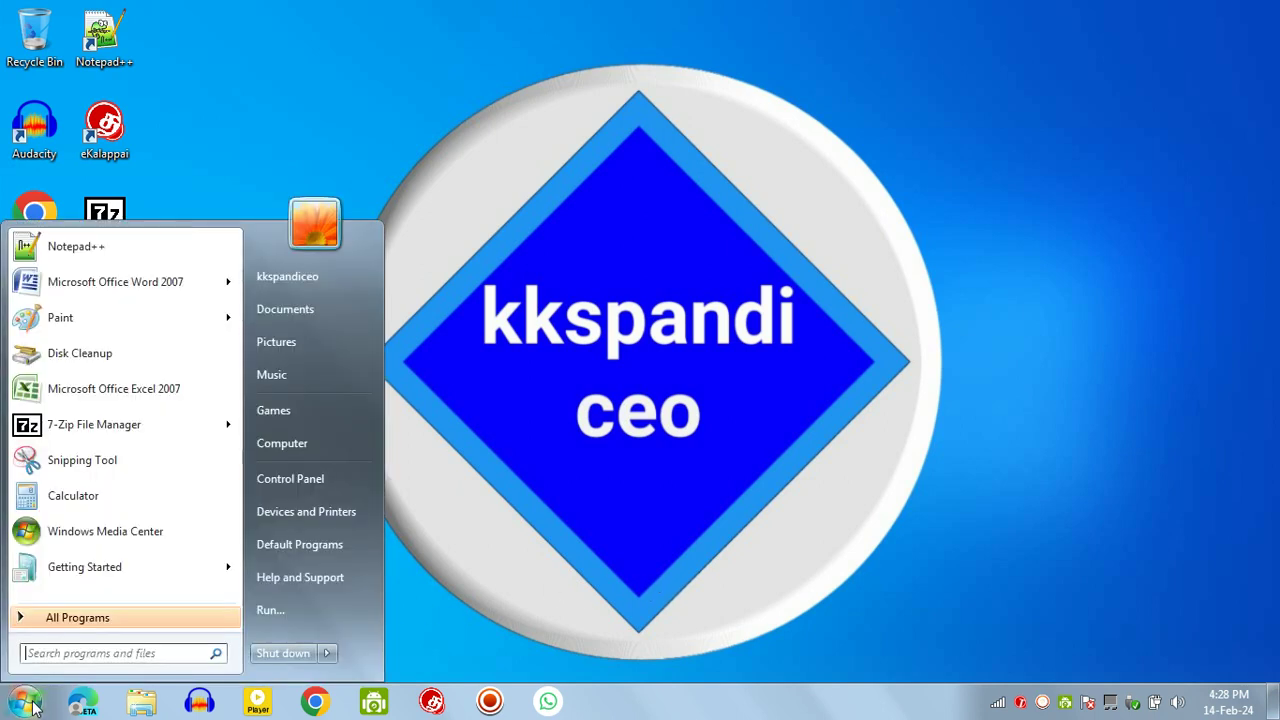
pyautogui.moveTo(115, 282)
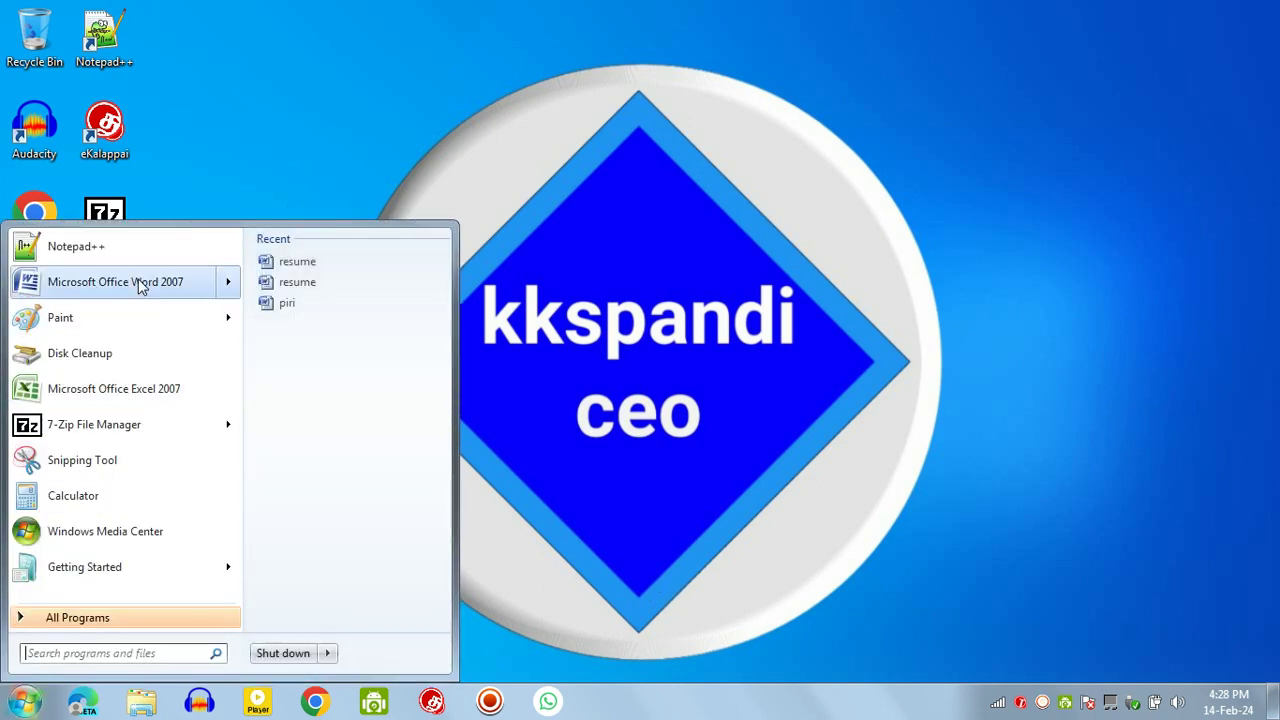
# Launch Word 2007 and type the letters A through k, separated by tabs.
pyautogui.click(141, 287)
pyautogui.write('a')
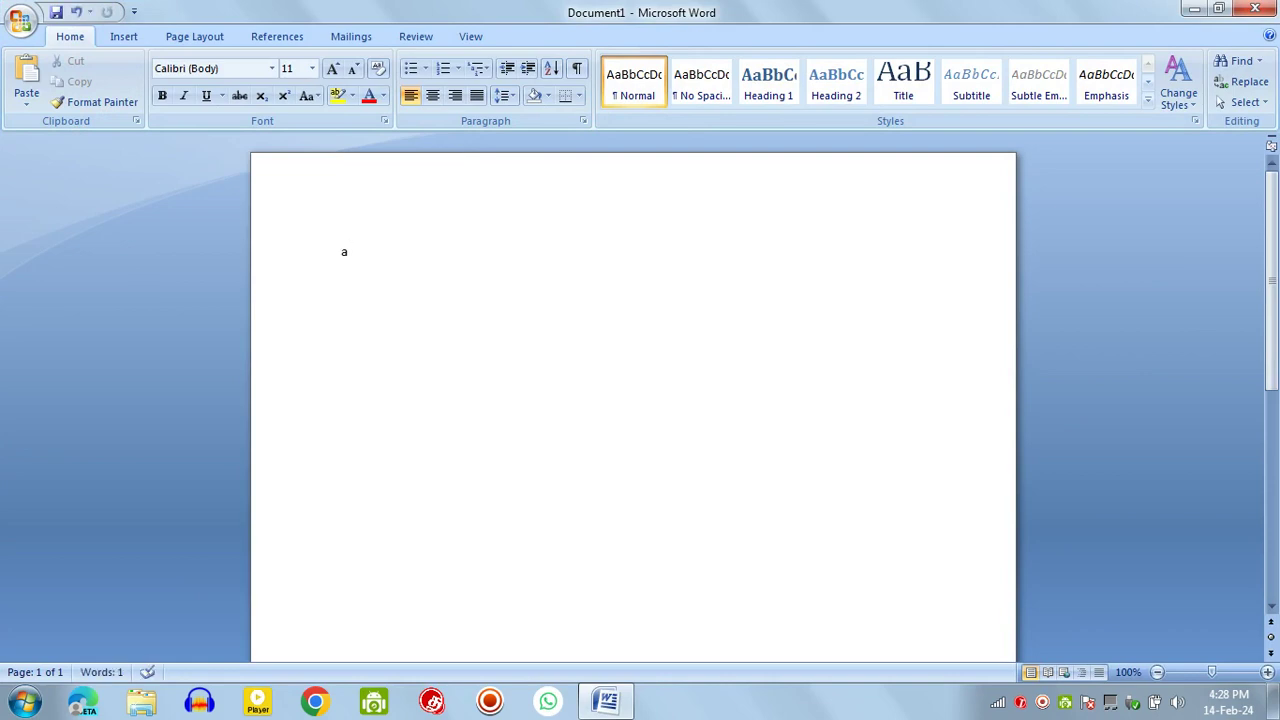
pyautogui.write('A')
pyautogui.press('Tab')
pyautogui.write('b')
pyautogui.press('Tab')
pyautogui.write('c')
pyautogui.press('Tab')
pyautogui.write('d\t')
pyautogui.write('e')
pyautogui.press('Tab')
pyautogui.write('f')
pyautogui.press('Tab')
pyautogui.write('g')
pyautogui.press('Tab')
pyautogui.write('h')
pyautogui.press('Tab')
pyautogui.write('i')
pyautogui.press('Tab')
pyautogui.write('j')
pyautogui.press('Tab')
pyautogui.write('k')
pyautogui.press('Tab')
# Continue with tab-separated letters l through y, then put z on a new line.
pyautogui.press('Tab')
pyautogui.write('m')
pyautogui.press('Tab')
pyautogui.write('n')
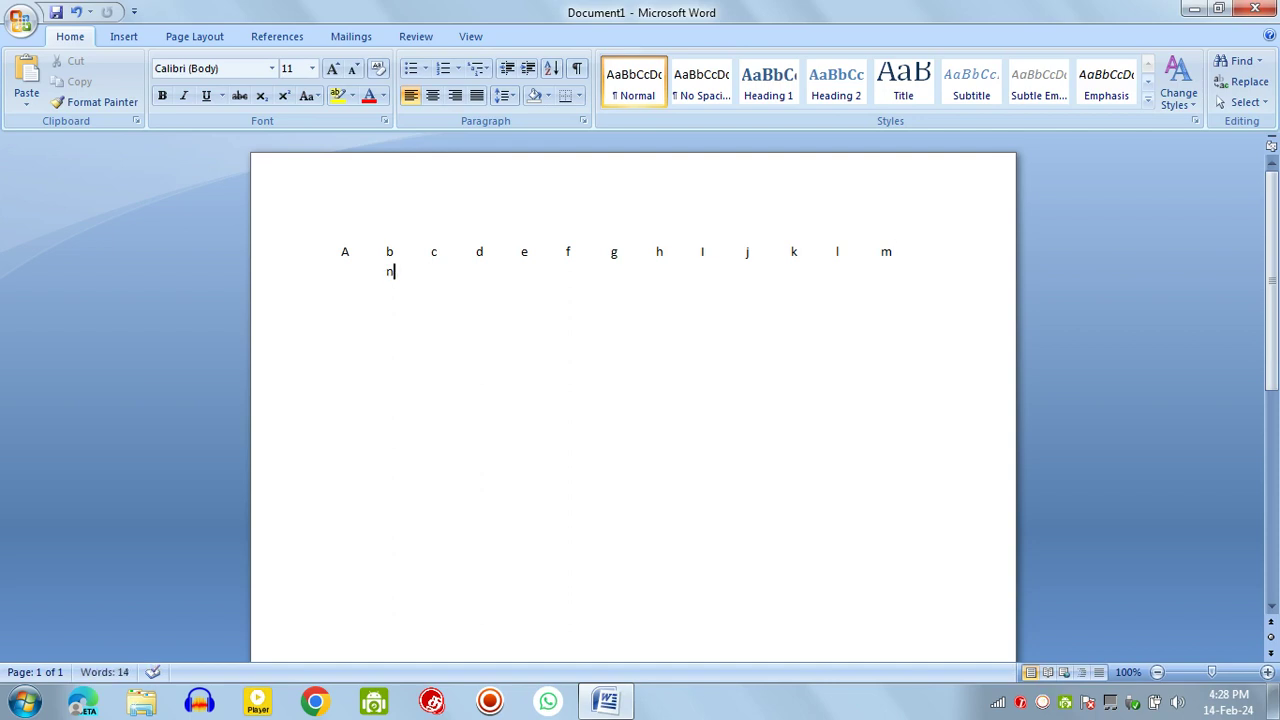
pyautogui.press('Tab')
pyautogui.write('o ')
pyautogui.write('p')
pyautogui.press('Tab')
pyautogui.write('q ')
pyautogui.write('r')
pyautogui.press('Tab')
pyautogui.write('s')
pyautogui.press('Tab')
pyautogui.write('t')
pyautogui.press('Tab')
pyautogui.write('u')
pyautogui.press('Tab')
pyautogui.write('v')
pyautogui.press('Tab')
pyautogui.write('w')
pyautogui.press('Tab')
pyautogui.write('x')
pyautogui.press('Tab')
pyautogui.write('y')
pyautogui.press('Tab')
pyautogui.press('Return')
pyautogui.press('Tab')
pyautogui.write('z')
# Convert the tab-separated alphabet into a 26-column table and continue below it.
pyautogui.moveTo(342, 250); pyautogui.dragTo(755, 337)
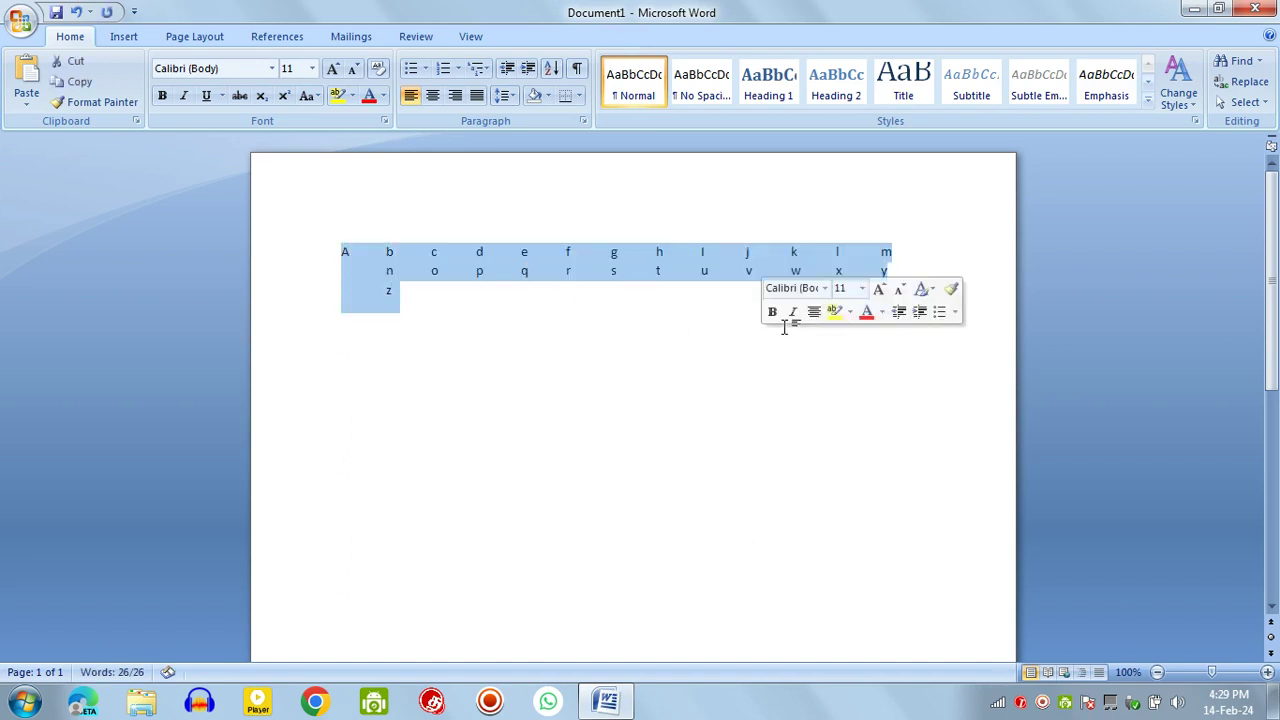
pyautogui.click(121, 38)
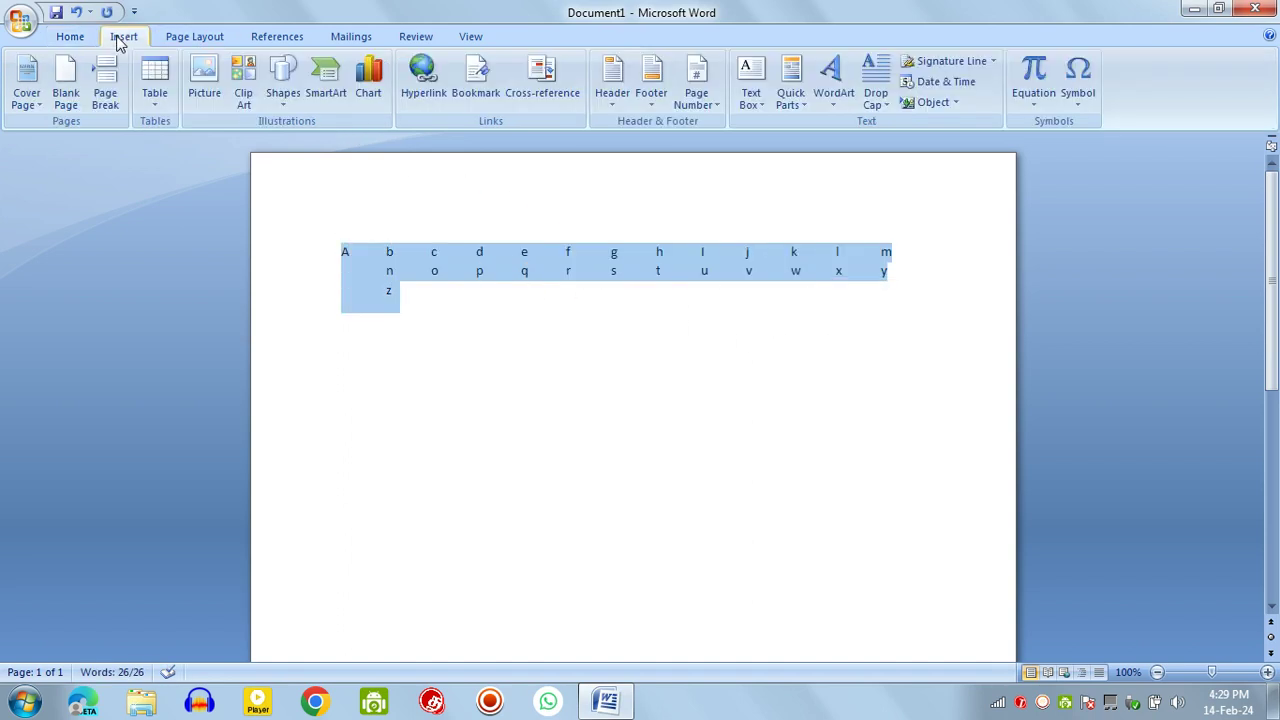
pyautogui.click(157, 100)
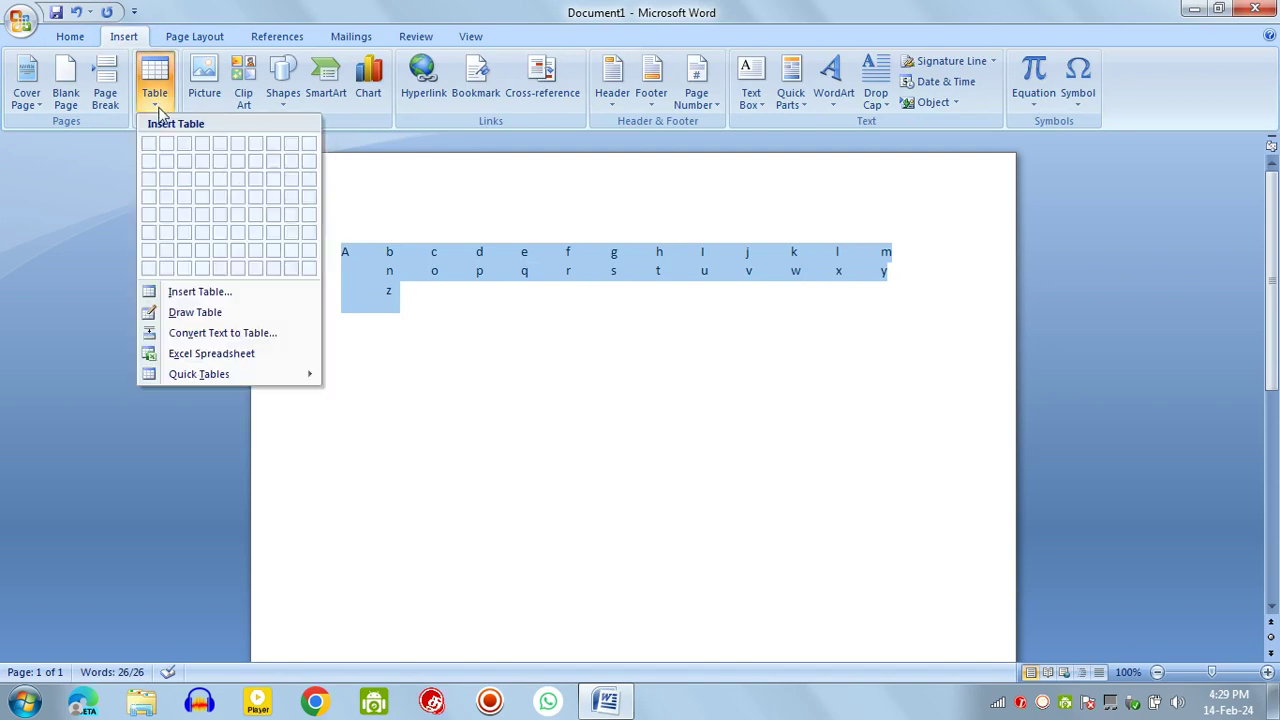
pyautogui.click(211, 333)
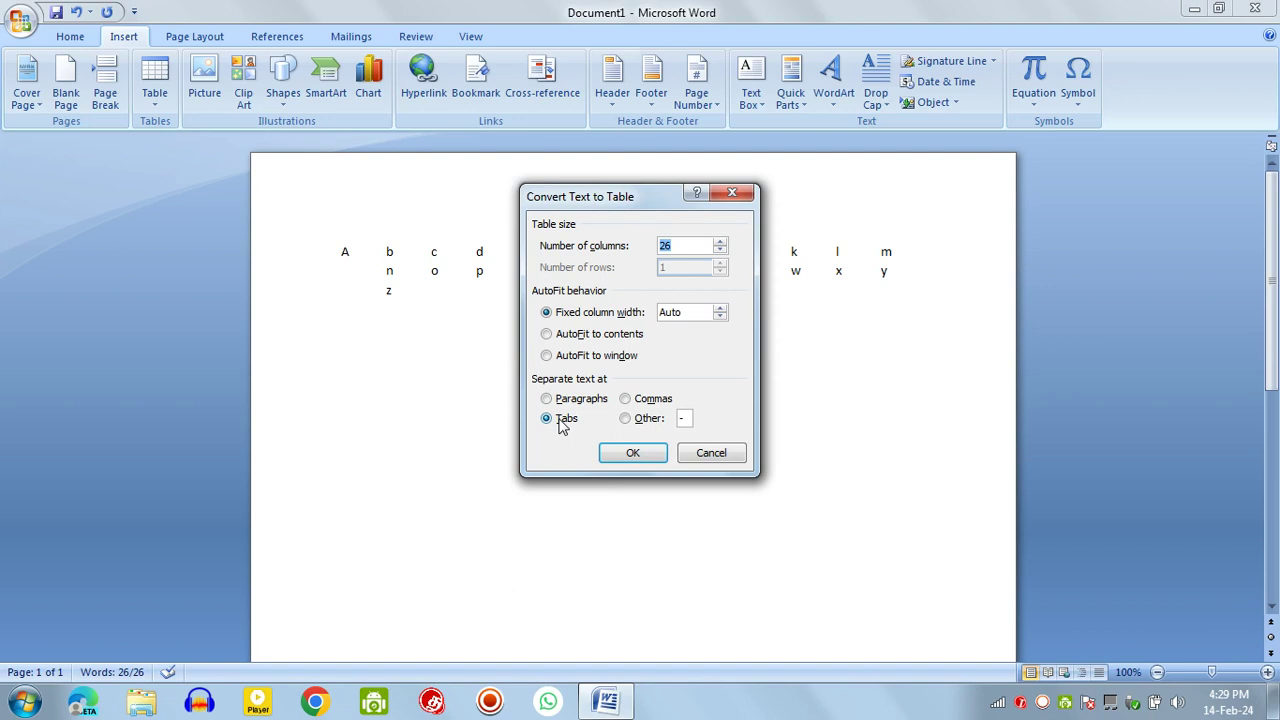
pyautogui.click(621, 451)
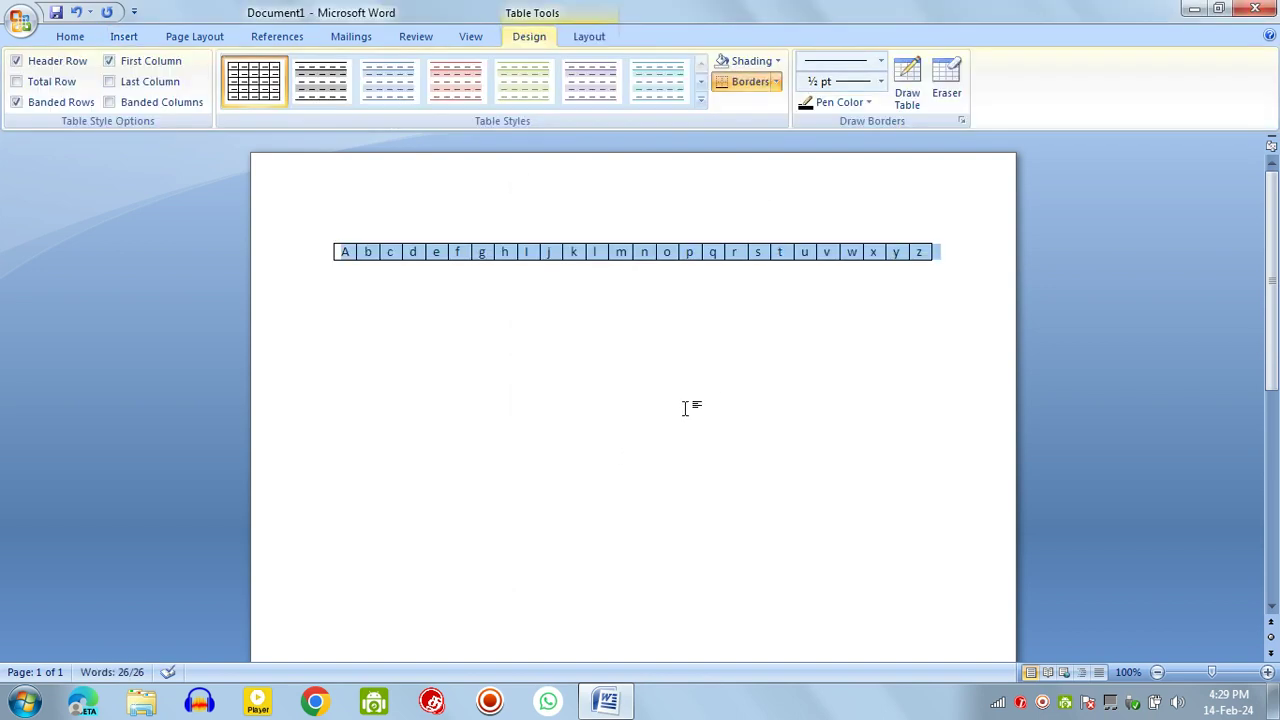
pyautogui.click(687, 290)
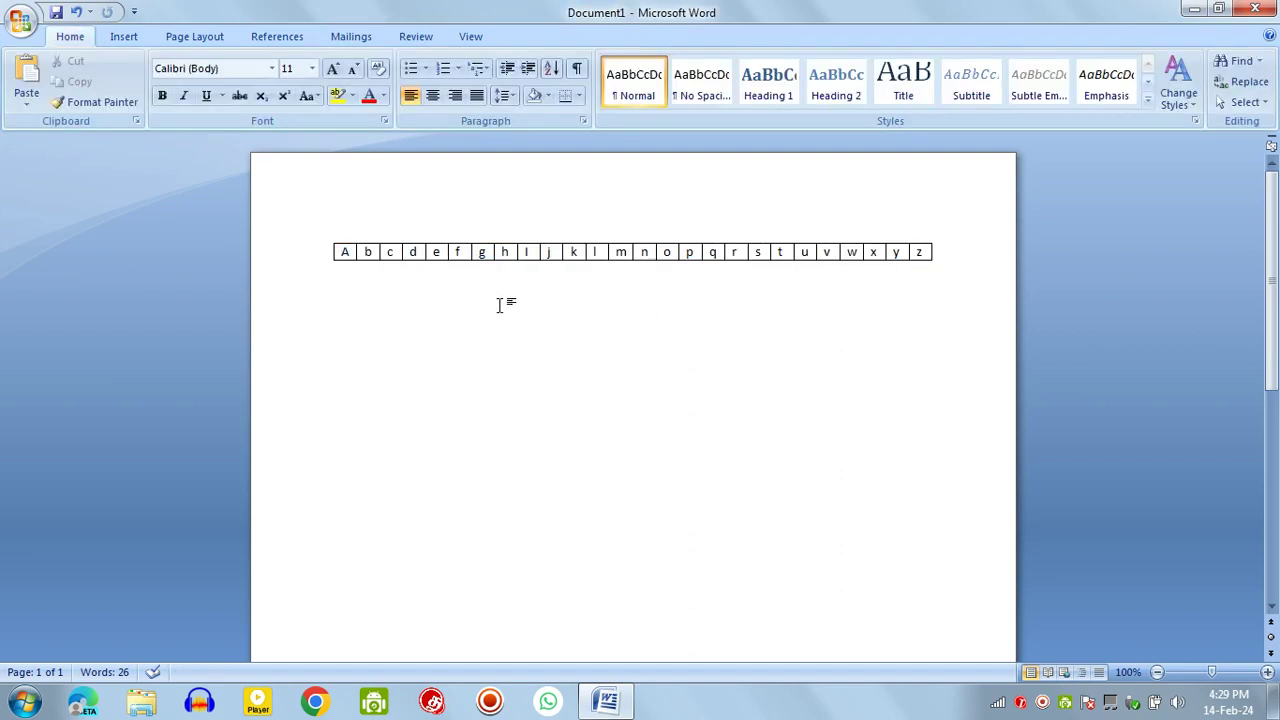
pyautogui.moveTo(327, 237)
pyautogui.click(1268, 36)
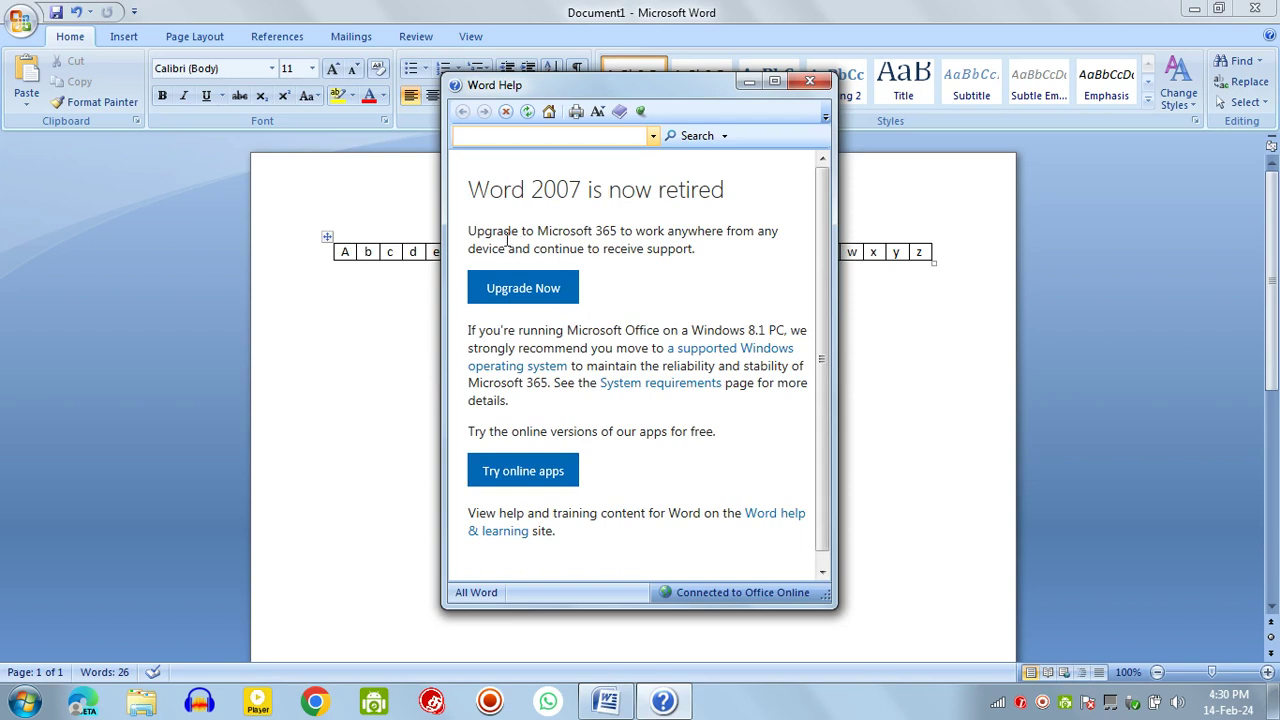
pyautogui.click(476, 232)
pyautogui.moveTo(476, 232); pyautogui.dragTo(724, 250)
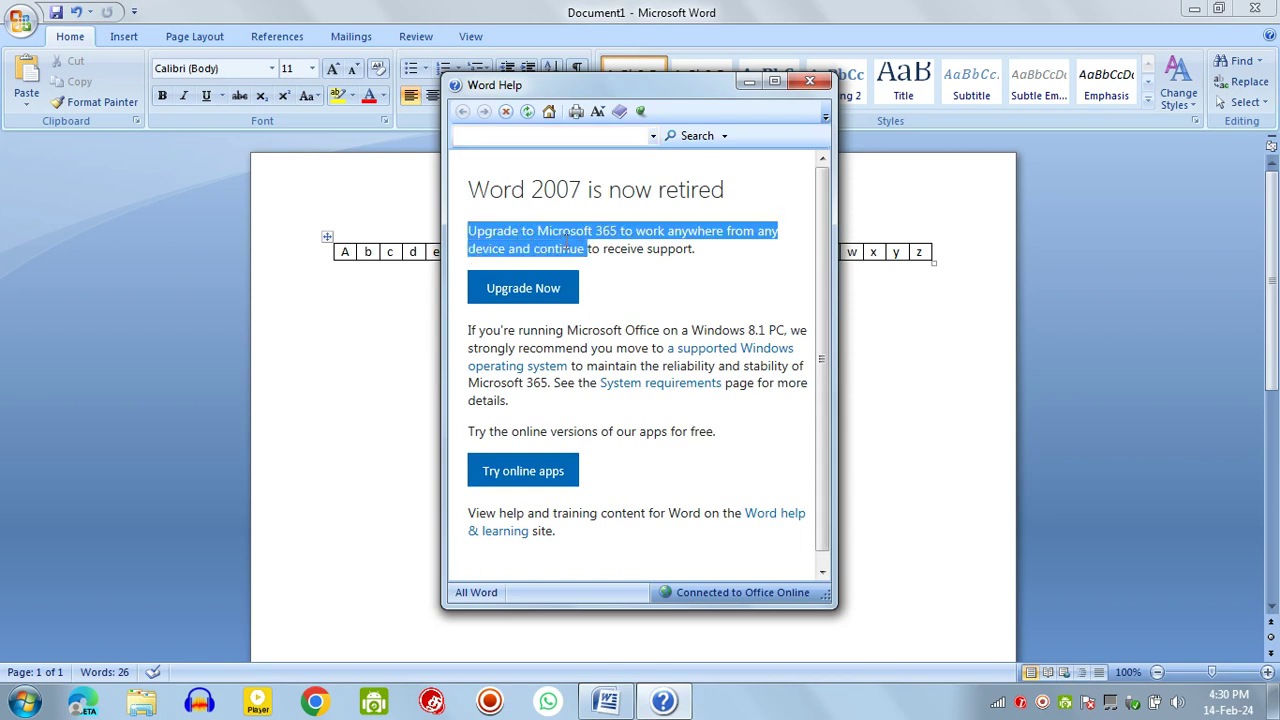
pyautogui.rightClick(664, 248)
pyautogui.click(686, 251)
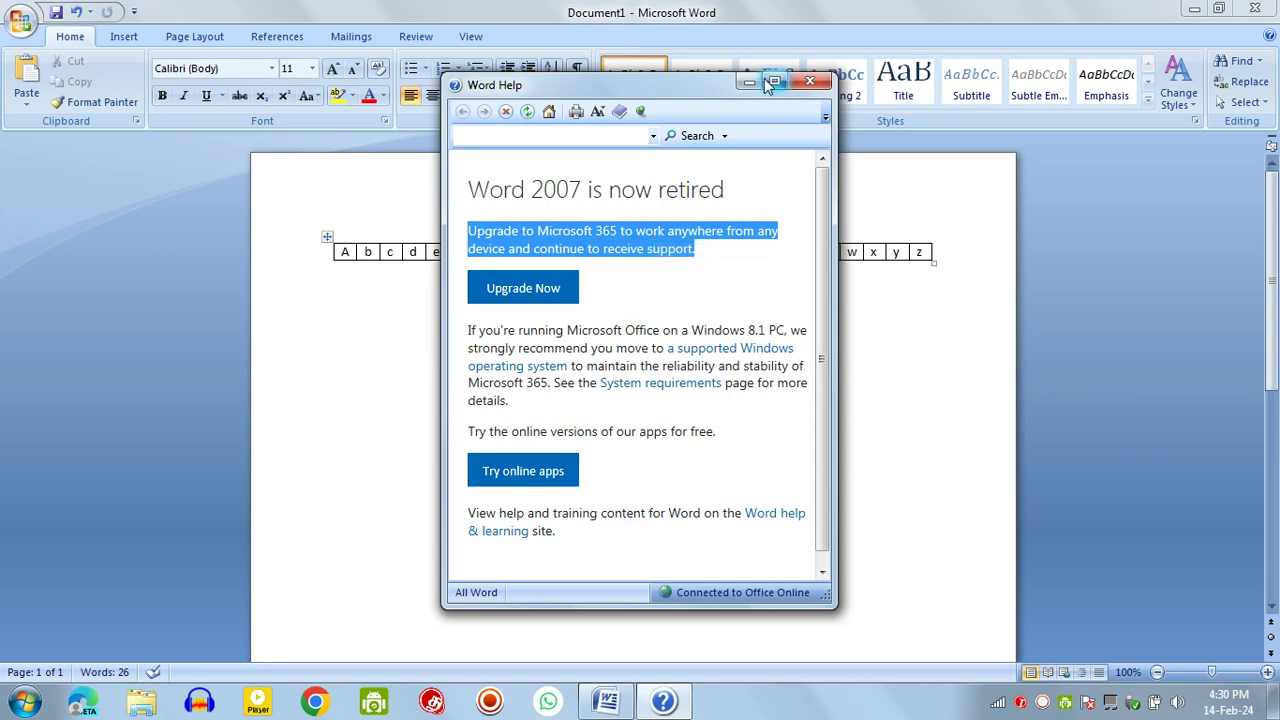
pyautogui.click(755, 85)
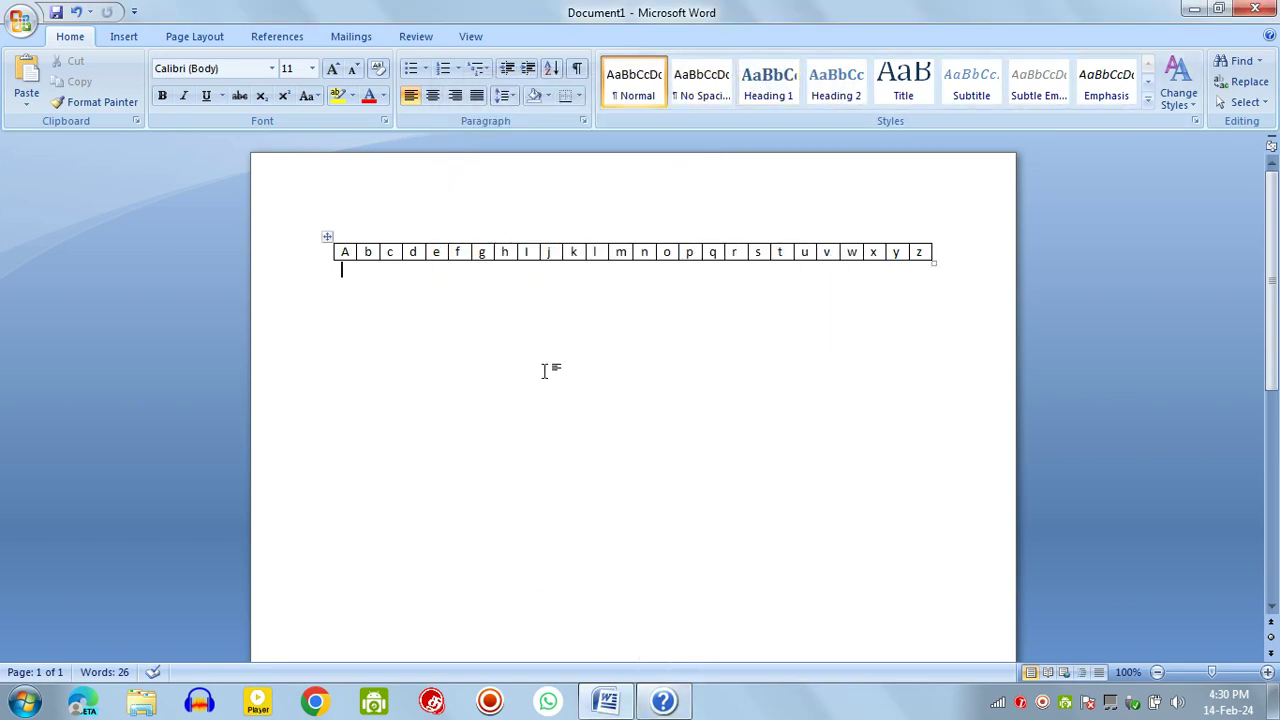
# Add a blank line and convert the pasted upgrade sentence into a table.
pyautogui.press('Return')
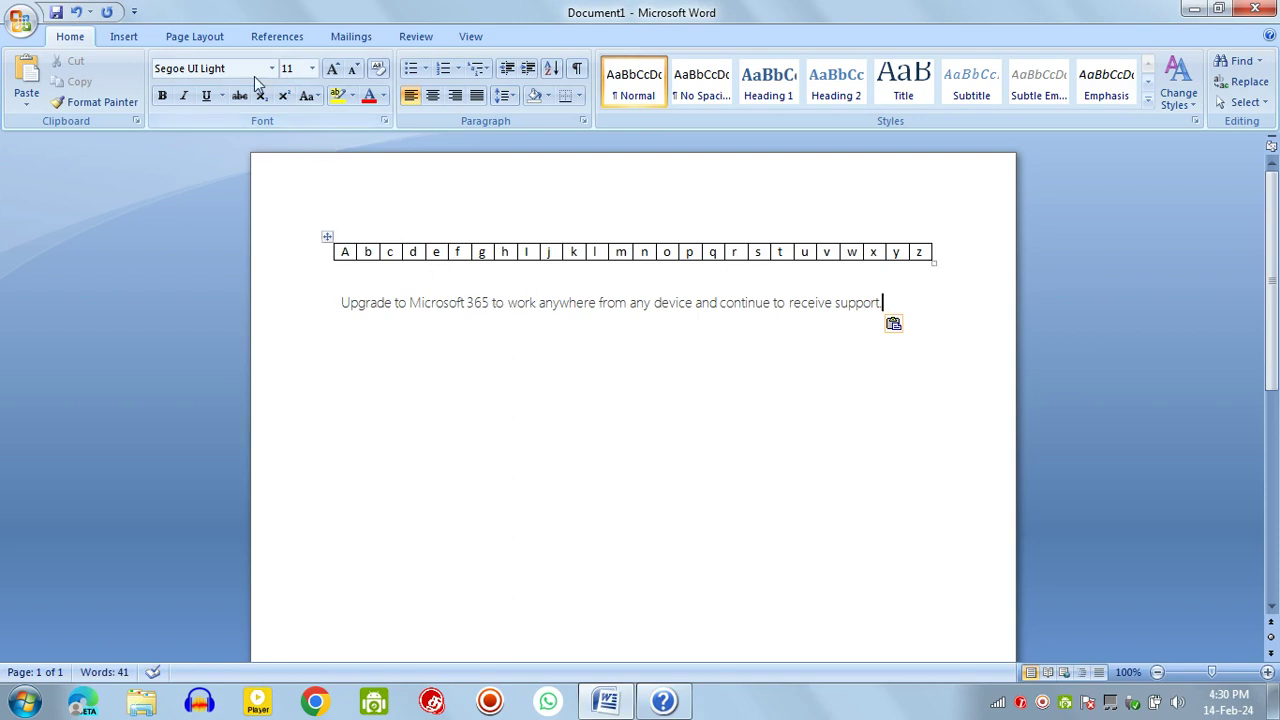
pyautogui.moveTo(342, 304); pyautogui.dragTo(881, 306)
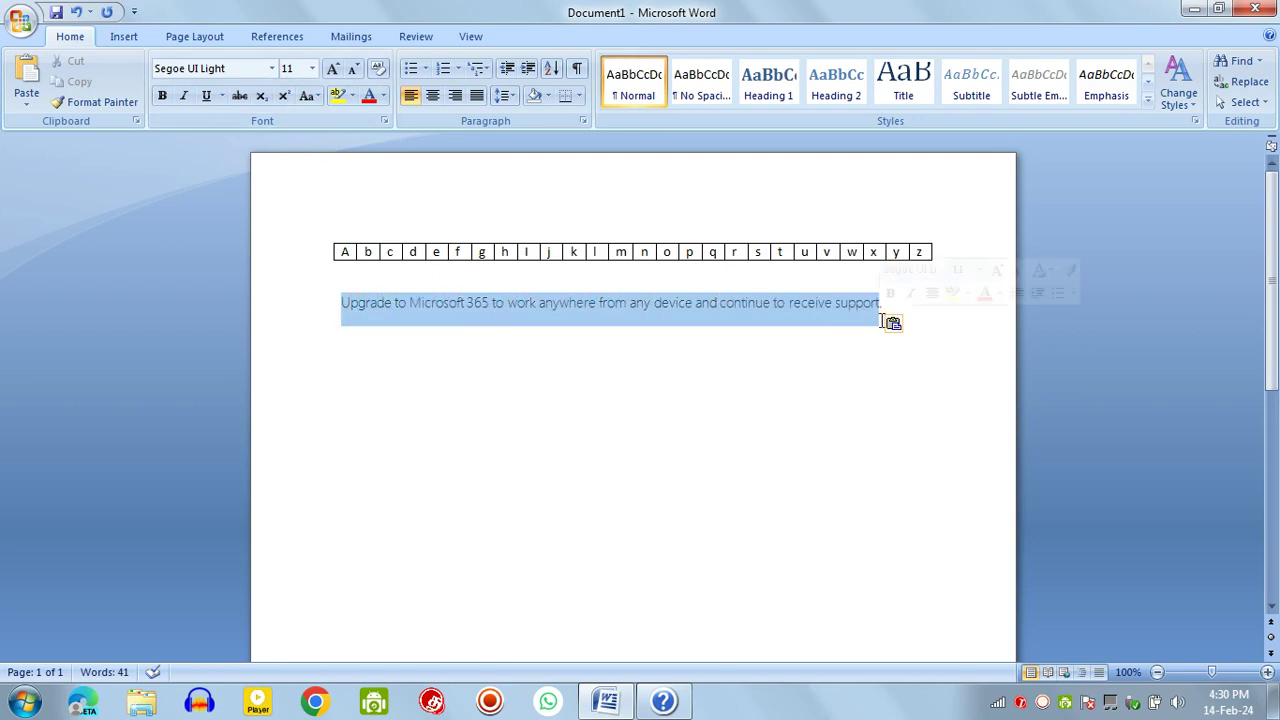
pyautogui.click(130, 38)
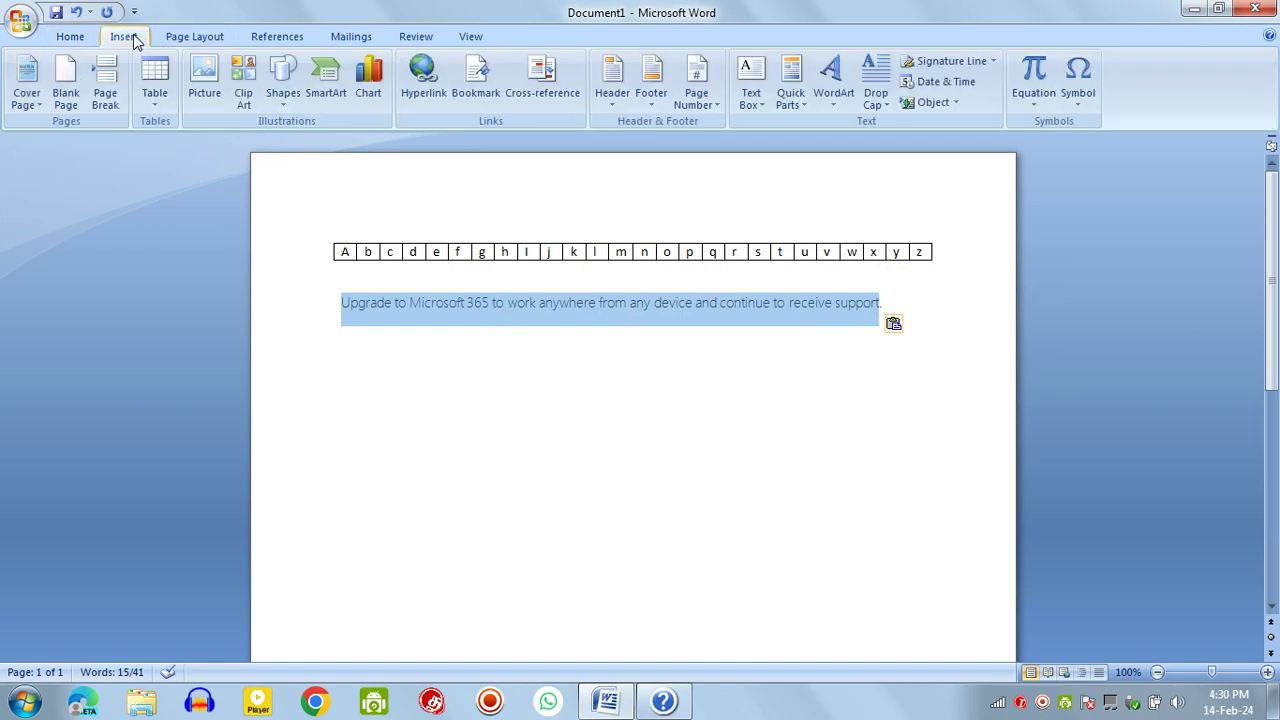
pyautogui.click(153, 100)
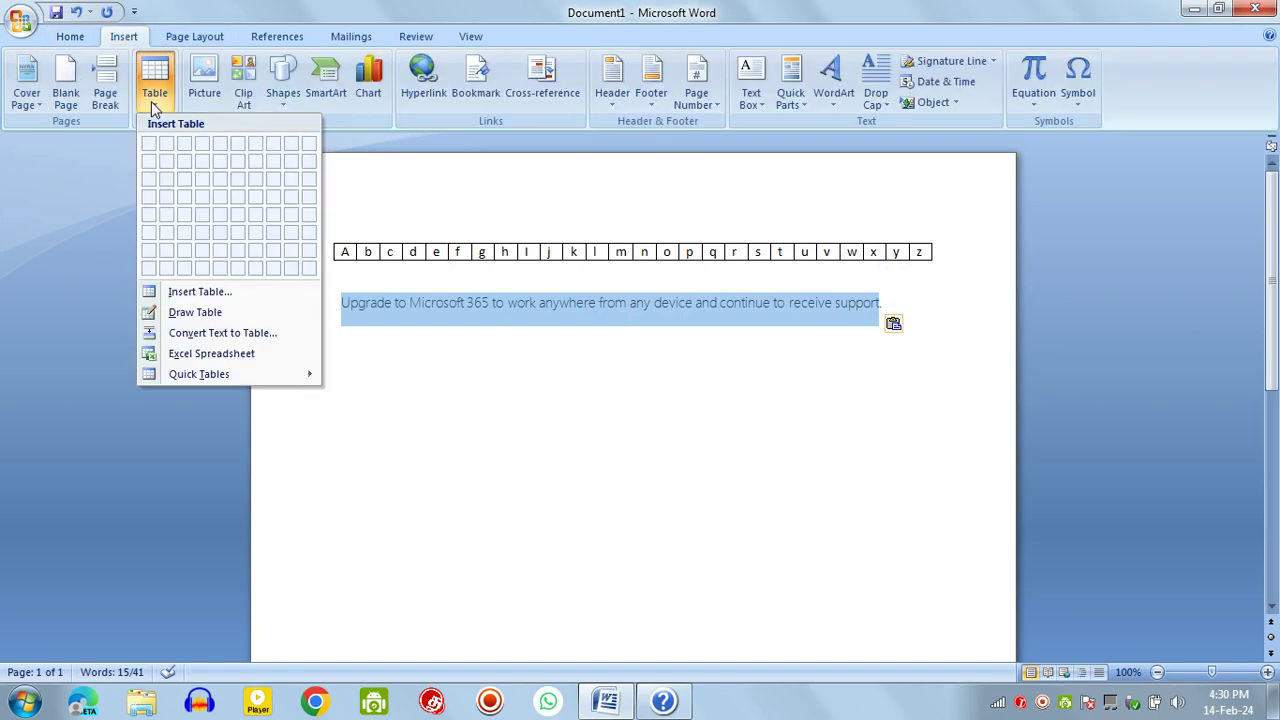
pyautogui.click(200, 339)
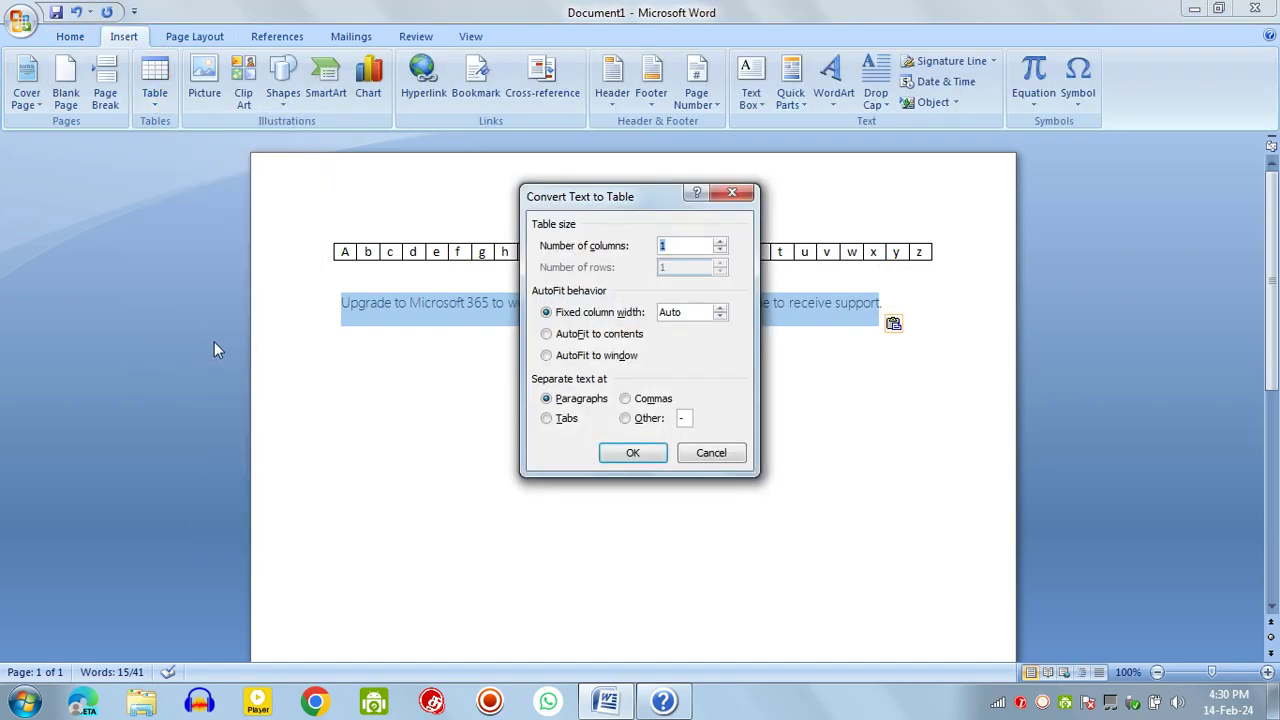
pyautogui.click(627, 455)
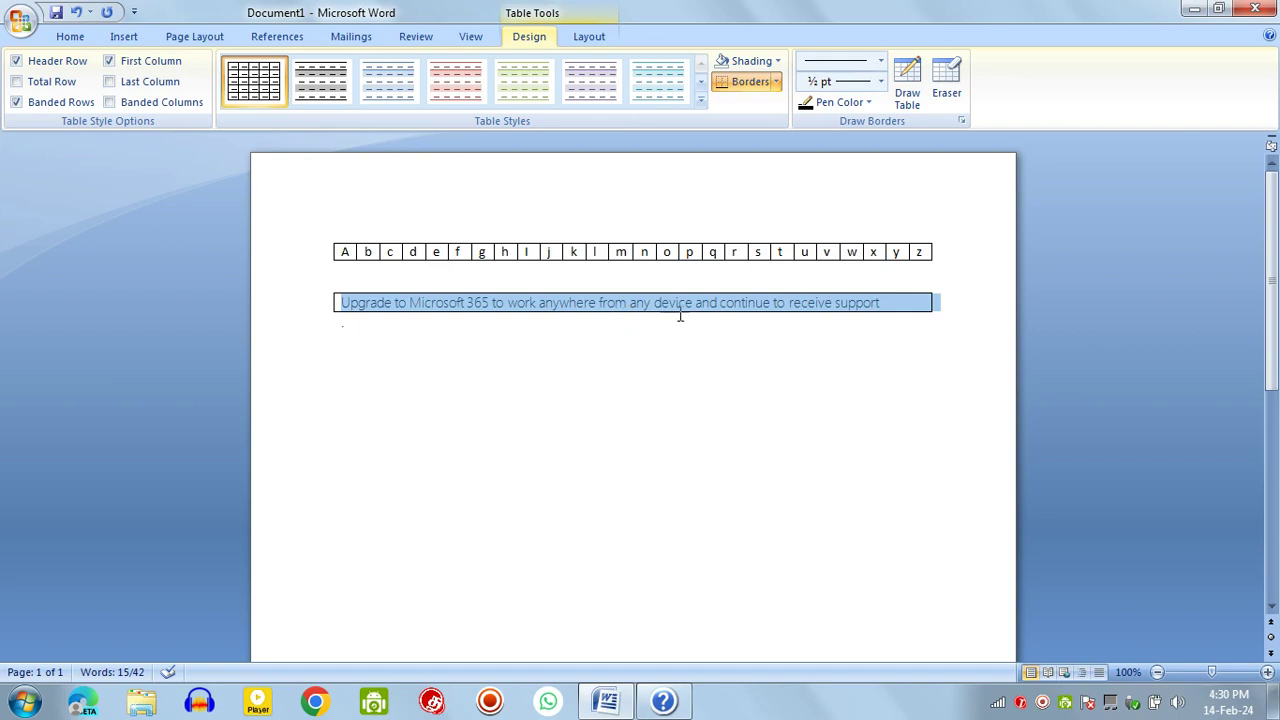
# Add an empty second row beneath the sentence row, then move below the table.
pyautogui.moveTo(632, 302)
pyautogui.click(946, 305)
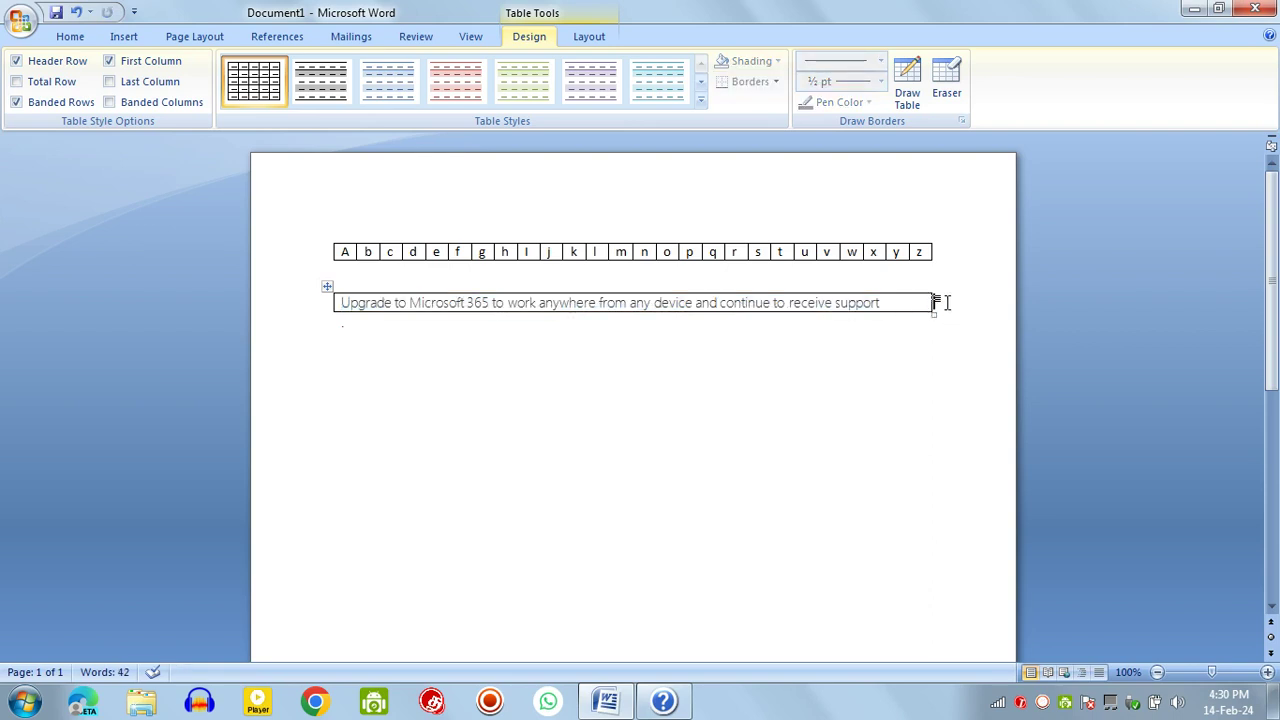
pyautogui.press('Return')
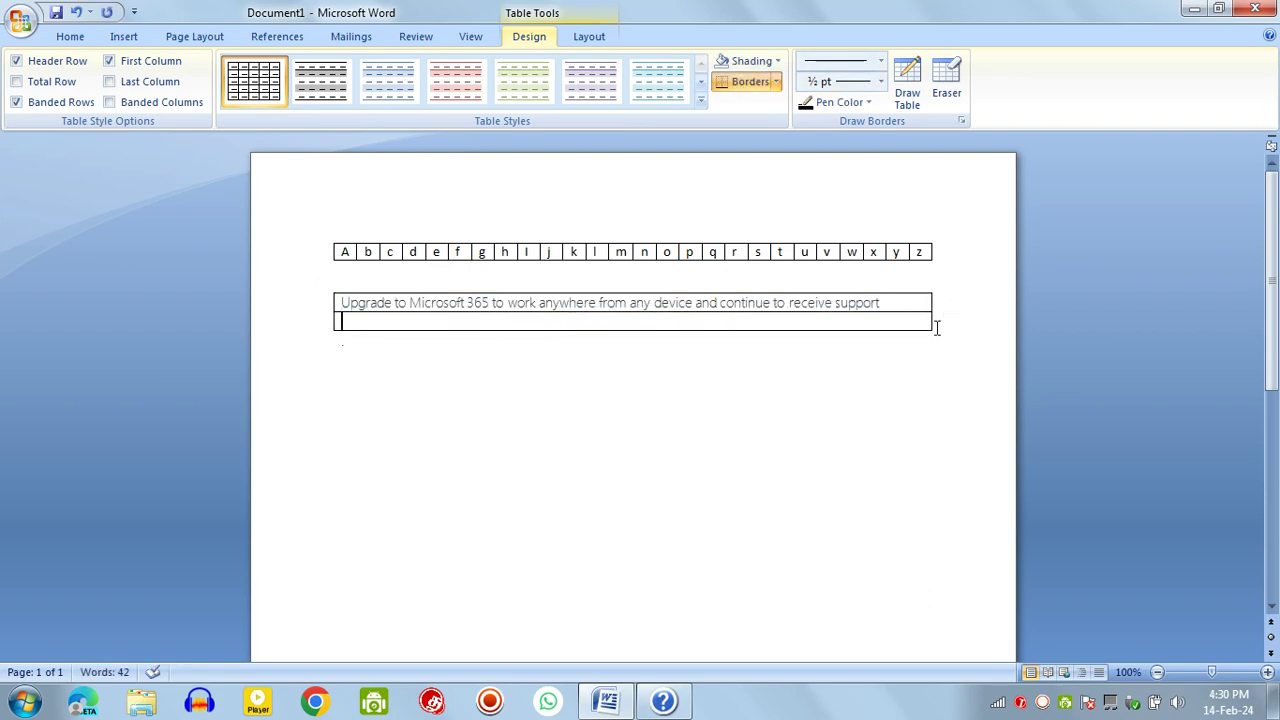
pyautogui.moveTo(938, 328); pyautogui.dragTo(948, 325)
pyautogui.click(626, 395)
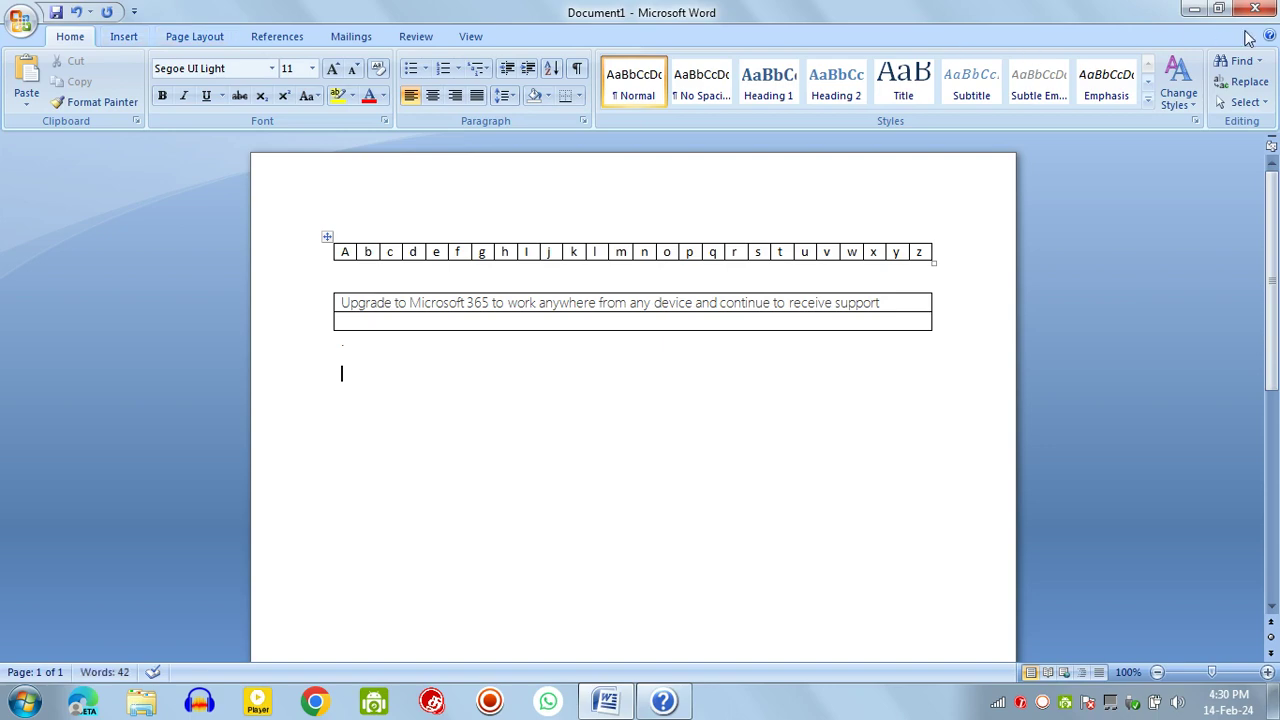
pyautogui.click(665, 703)
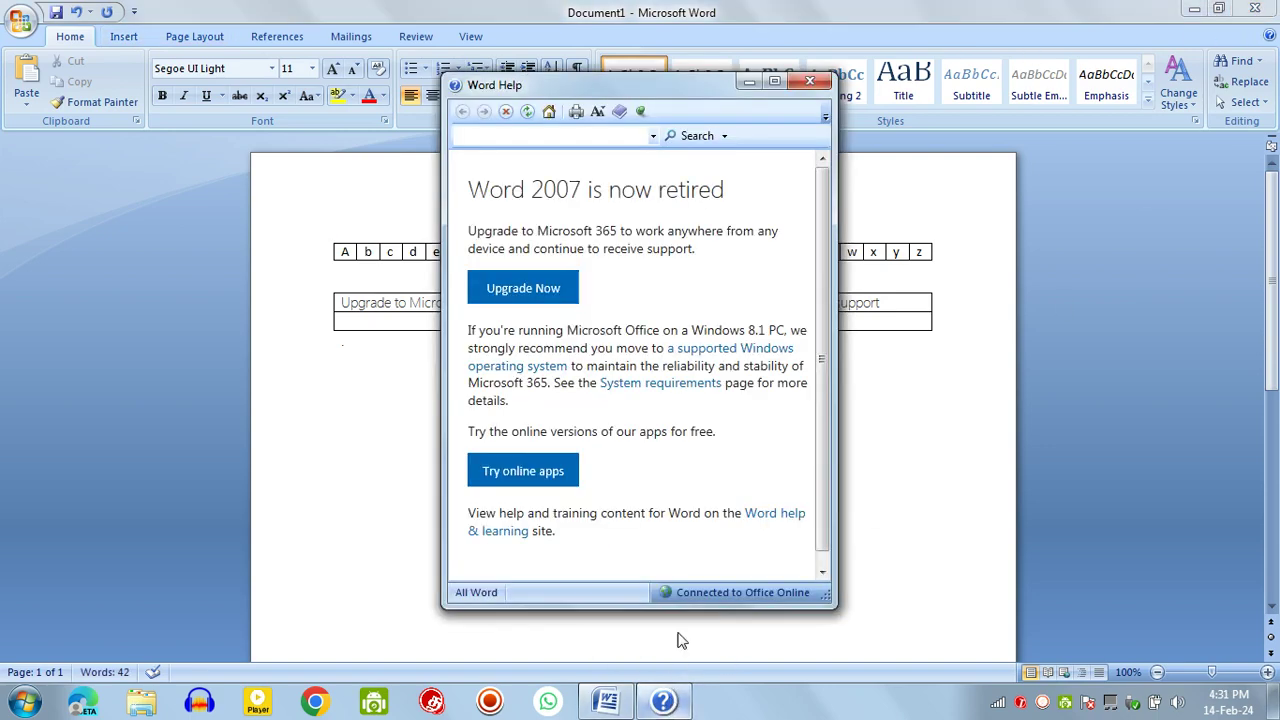
pyautogui.click(774, 81)
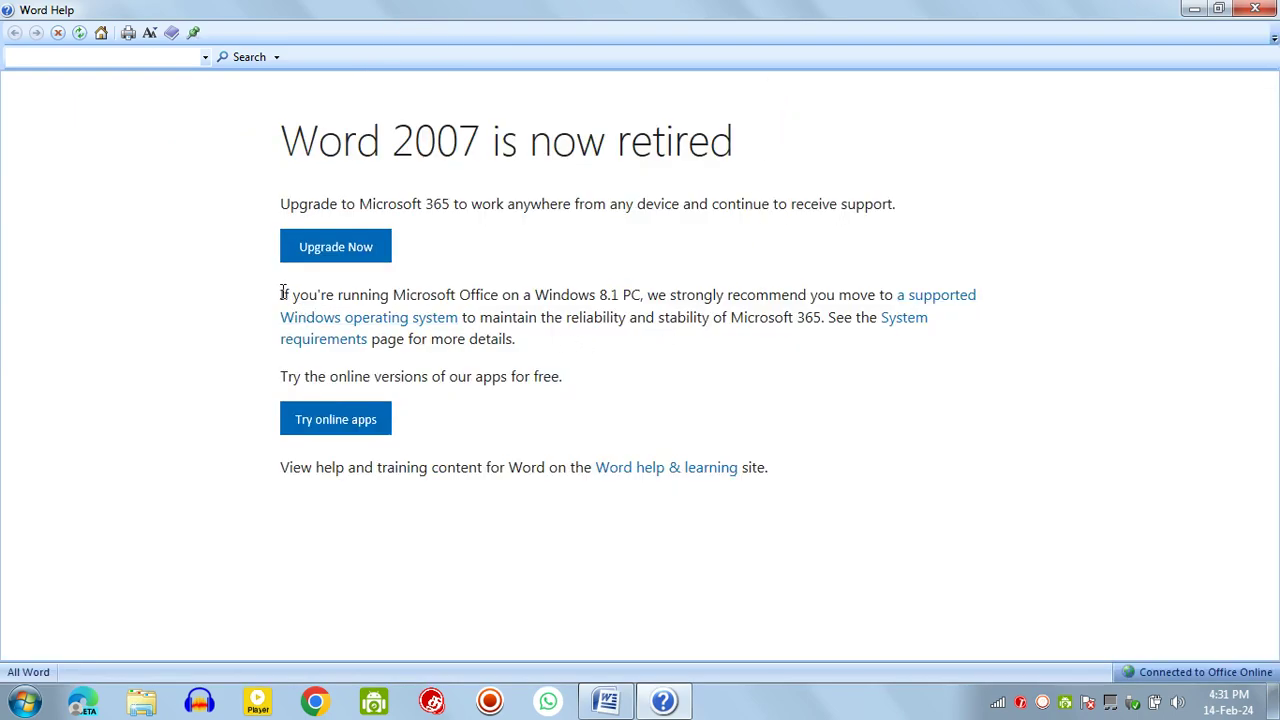
pyautogui.click(1255, 9)
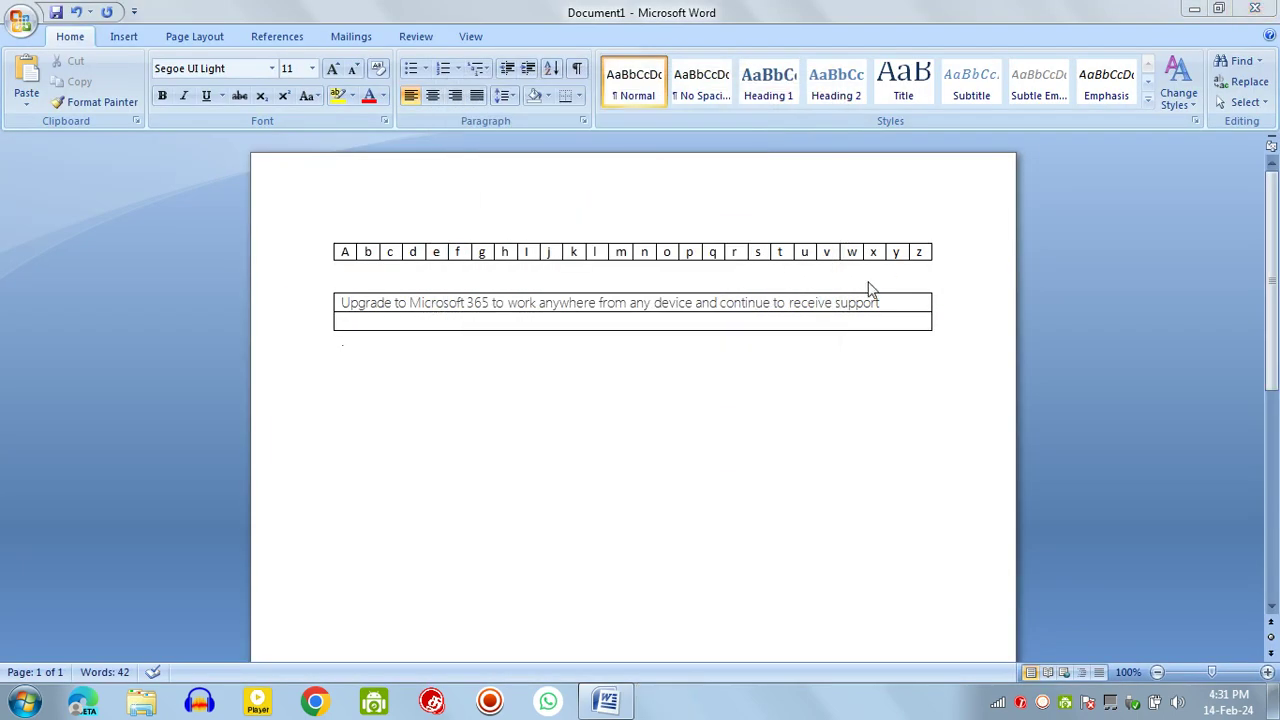
# Type 'Asda,ada,daa,ewrwe,erwqrwq,qrqer,wqrqwer,wqerwqerew,' on the line below the tables.
pyautogui.click(392, 392)
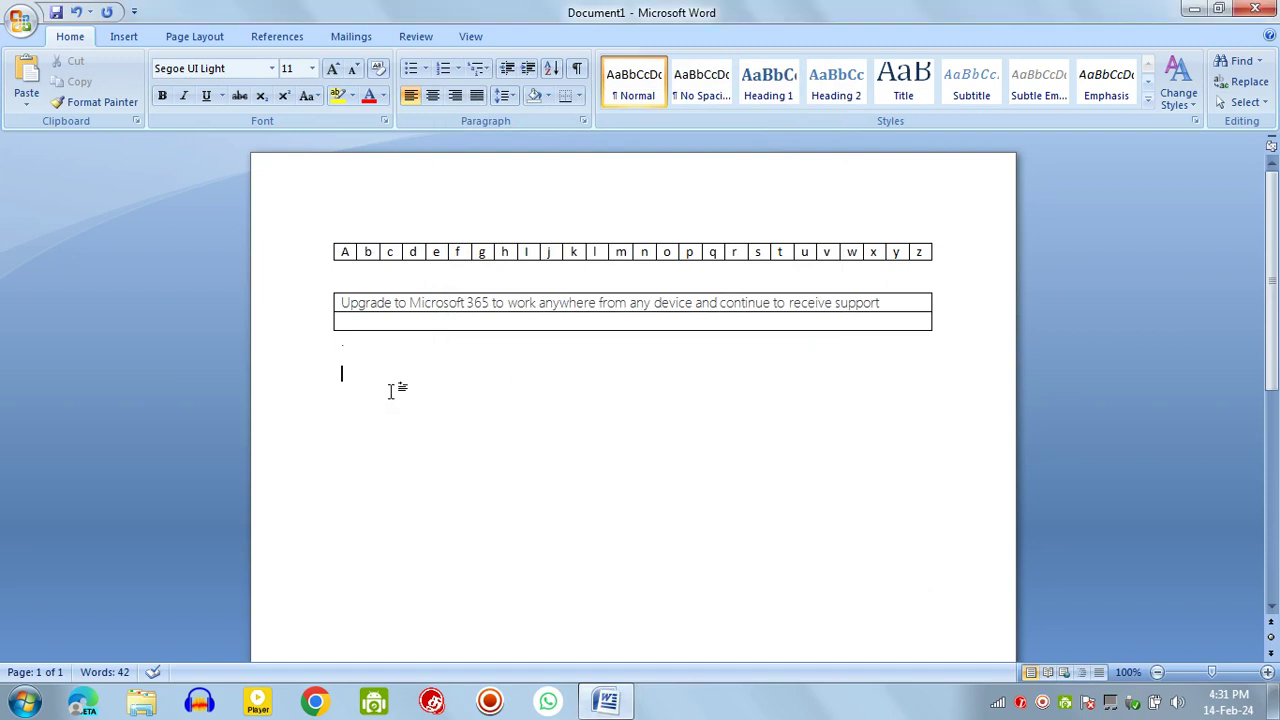
pyautogui.write('Asda,')
pyautogui.write('ada,da')
pyautogui.write('a,')
pyautogui.write('ewrwe,')
pyautogui.write('erwqrwq,qr')
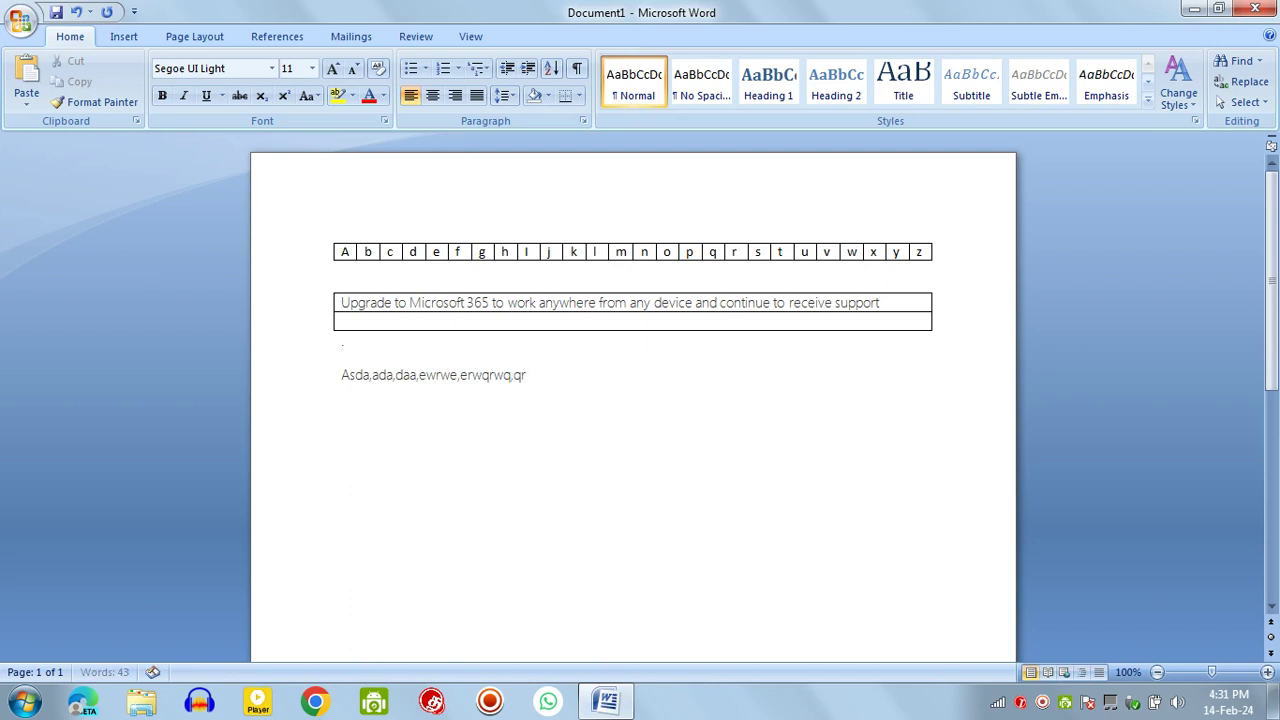
pyautogui.write('qer,wqrqwer,')
pyautogui.write('wqerwqerew,')
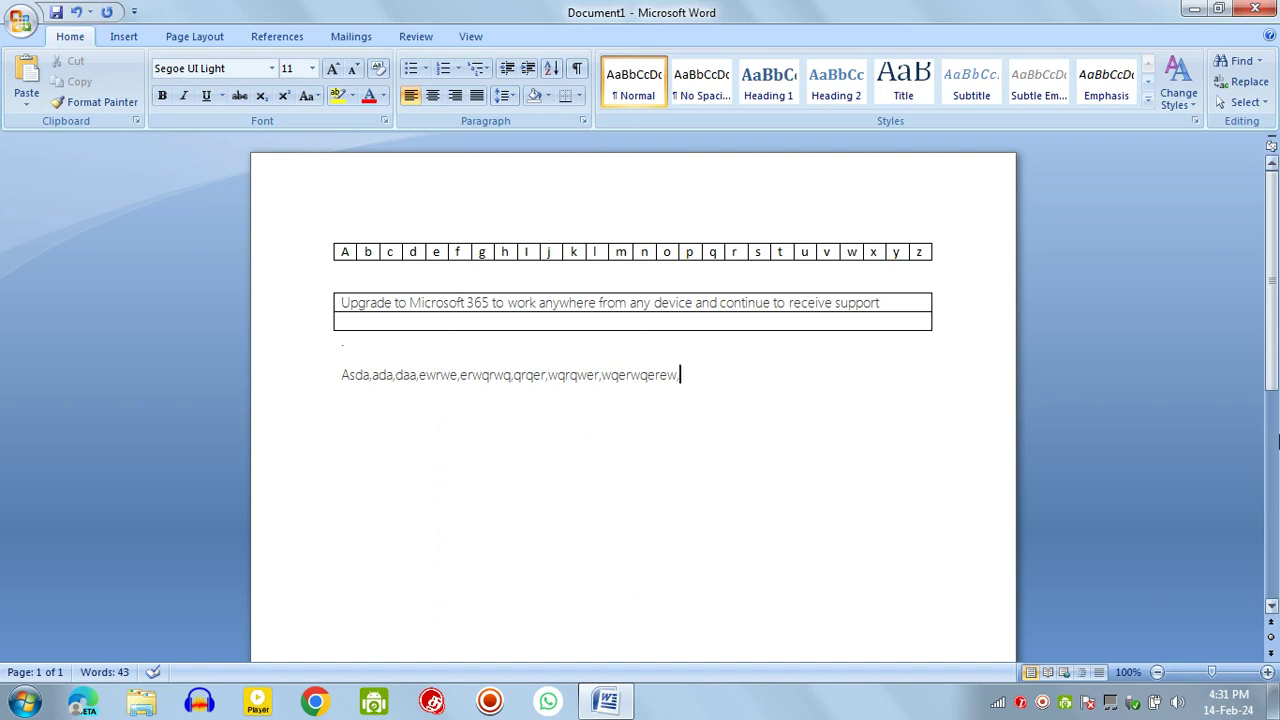
# Convert the comma-separated words into a nine-column table using Commas as the separator.
pyautogui.moveTo(306, 371); pyautogui.dragTo(740, 366)
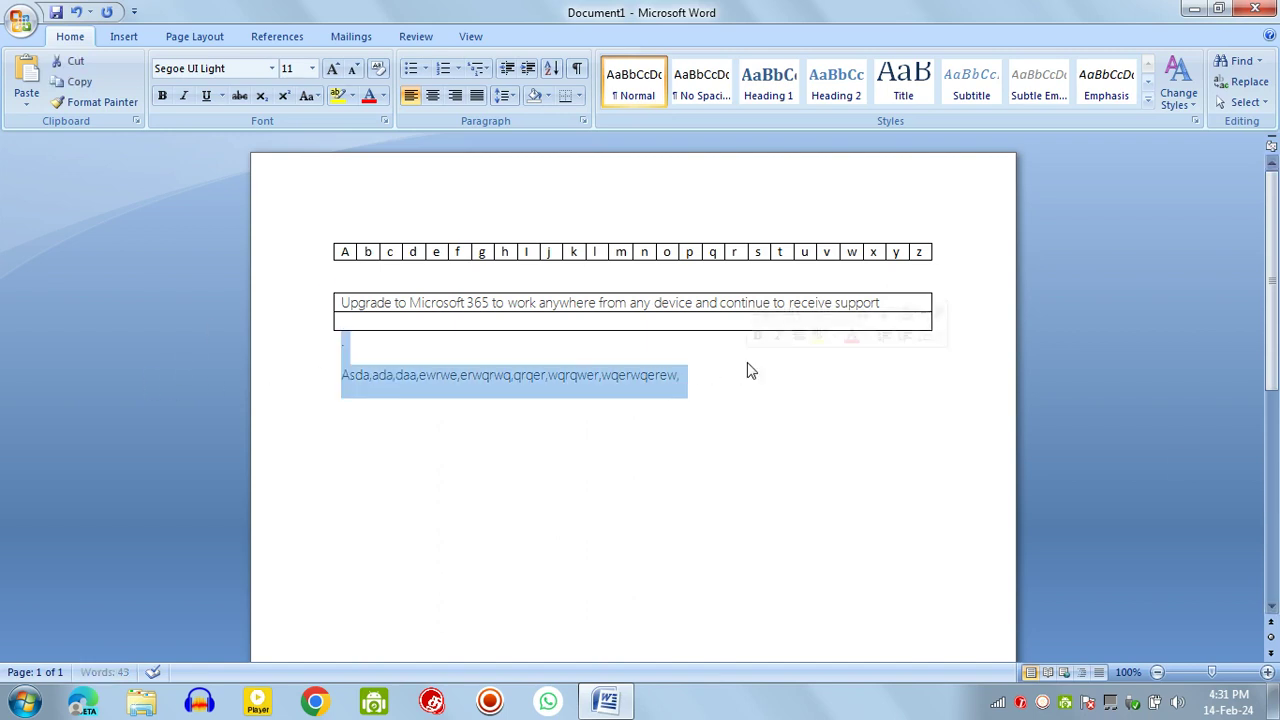
pyautogui.click(124, 36)
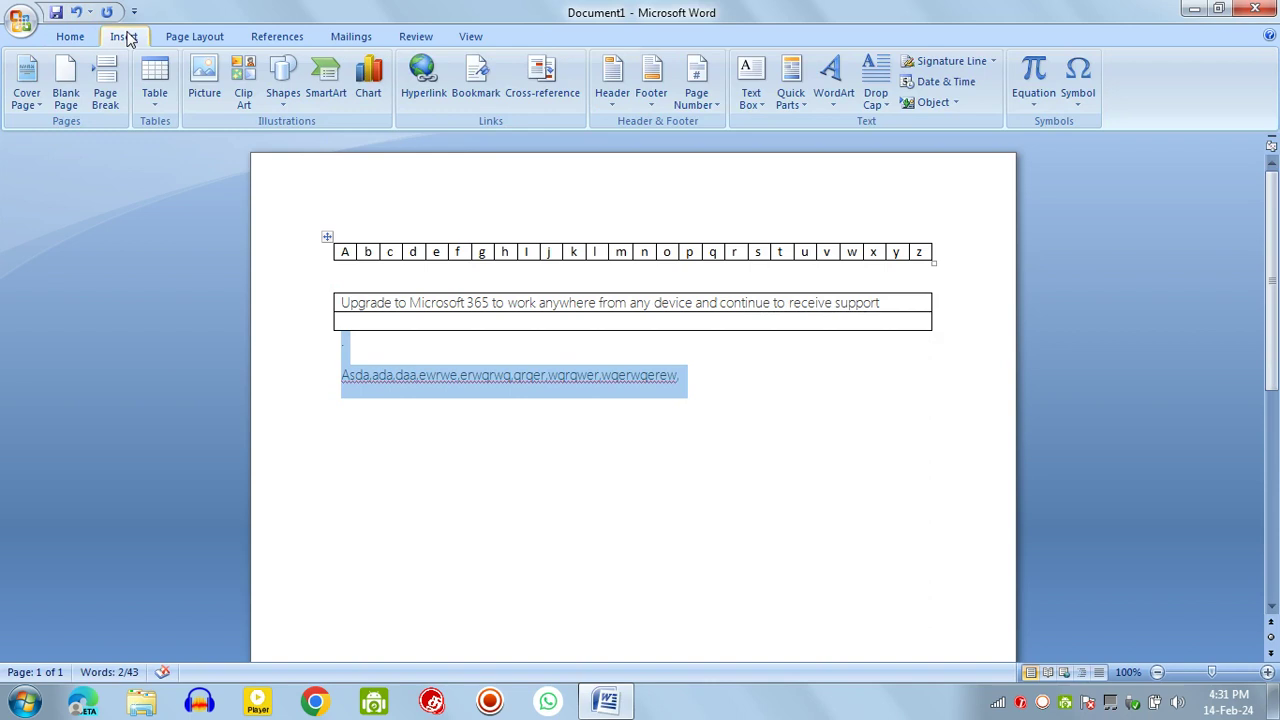
pyautogui.click(153, 100)
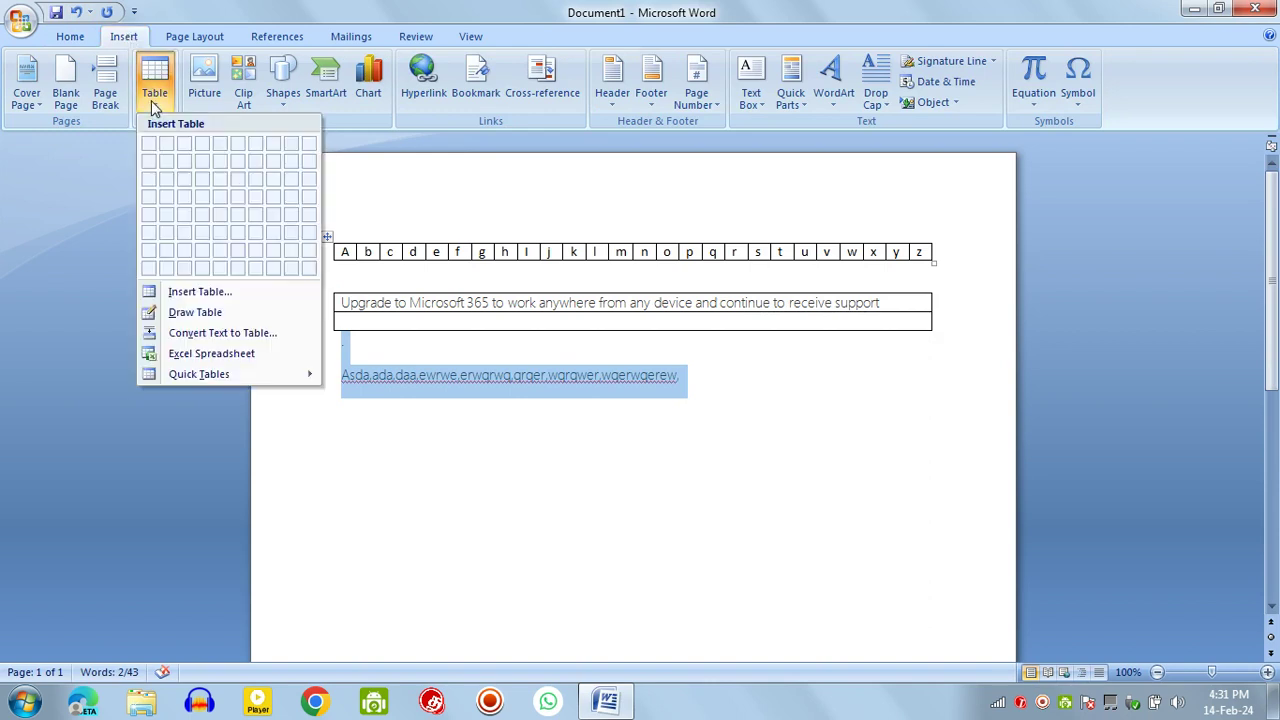
pyautogui.click(207, 334)
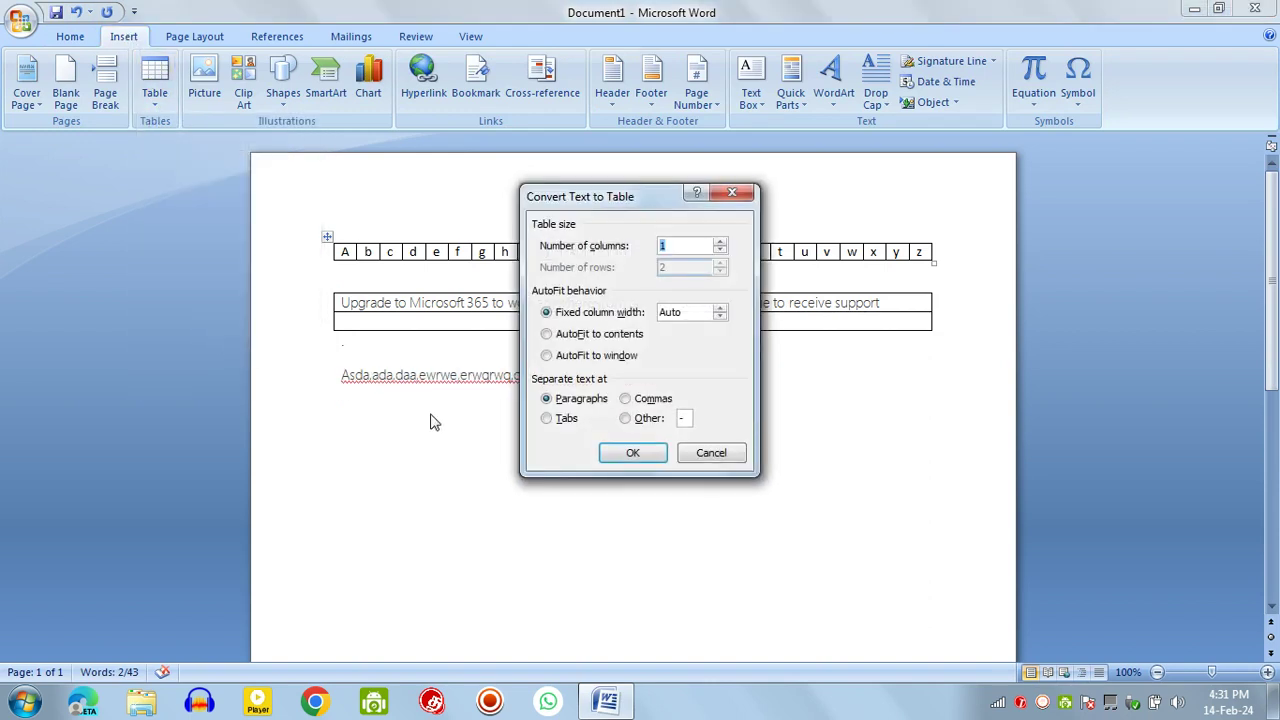
pyautogui.click(660, 403)
pyautogui.click(648, 452)
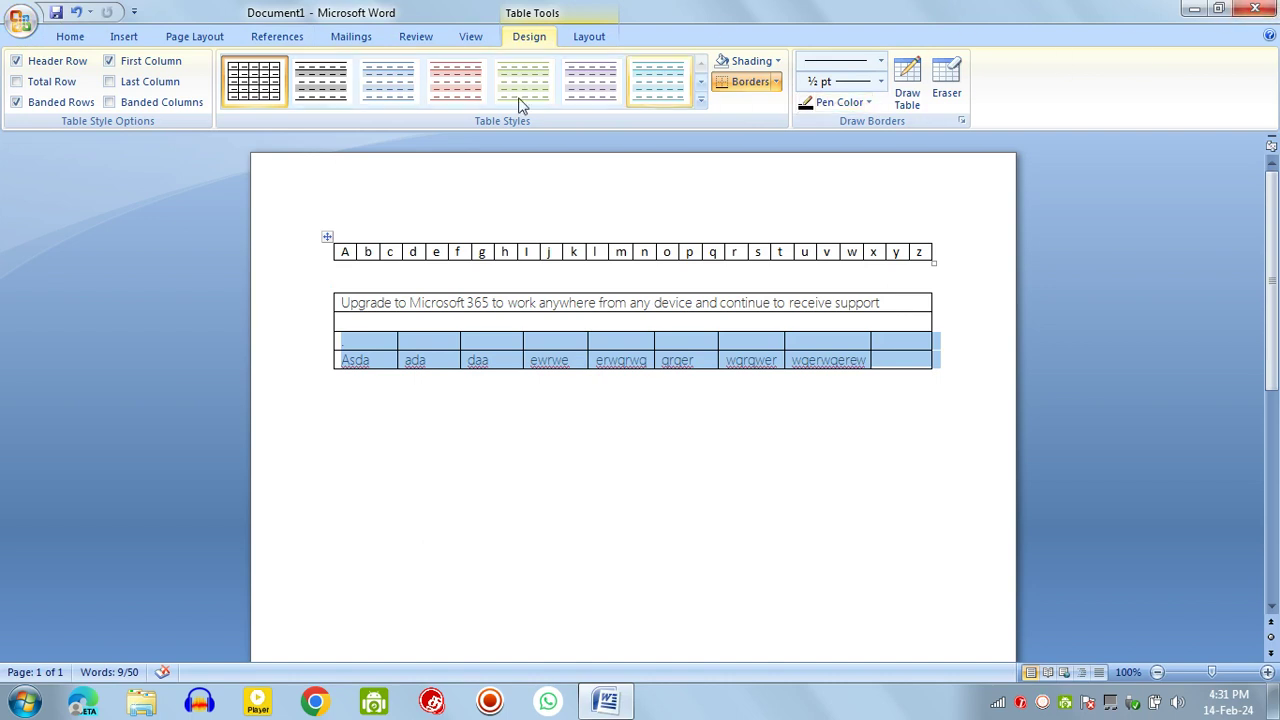
pyautogui.click(62, 38)
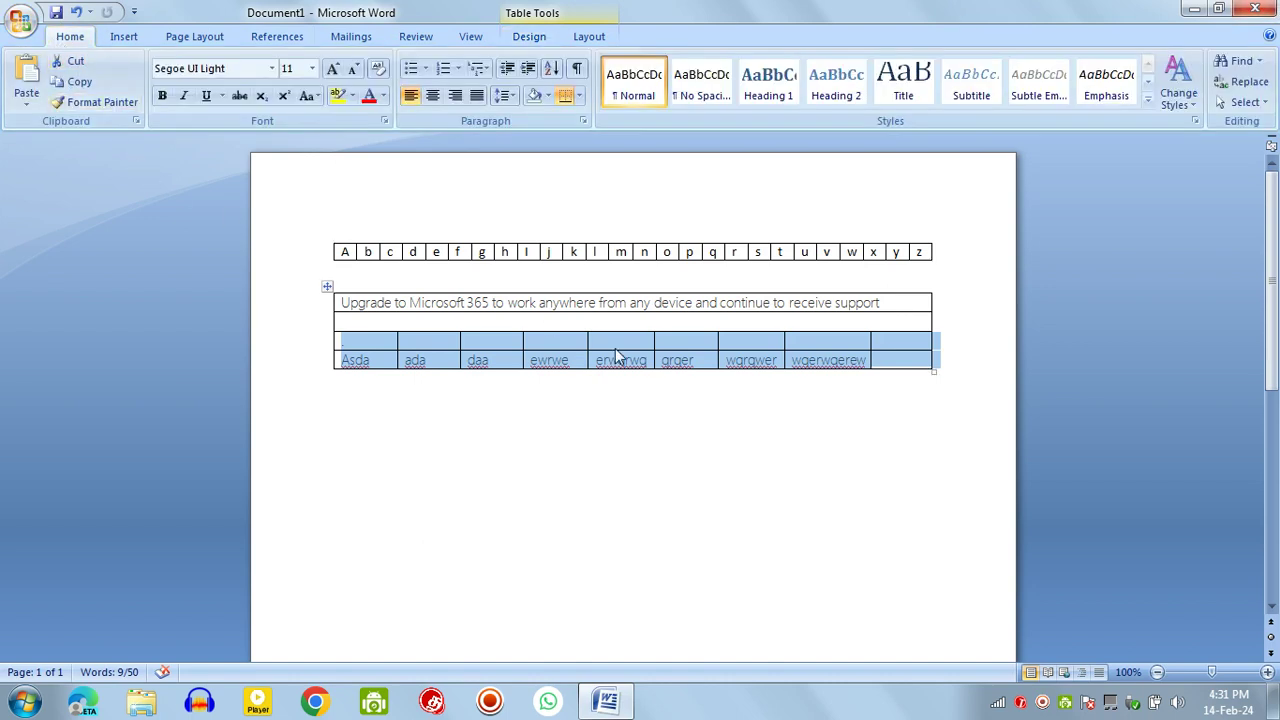